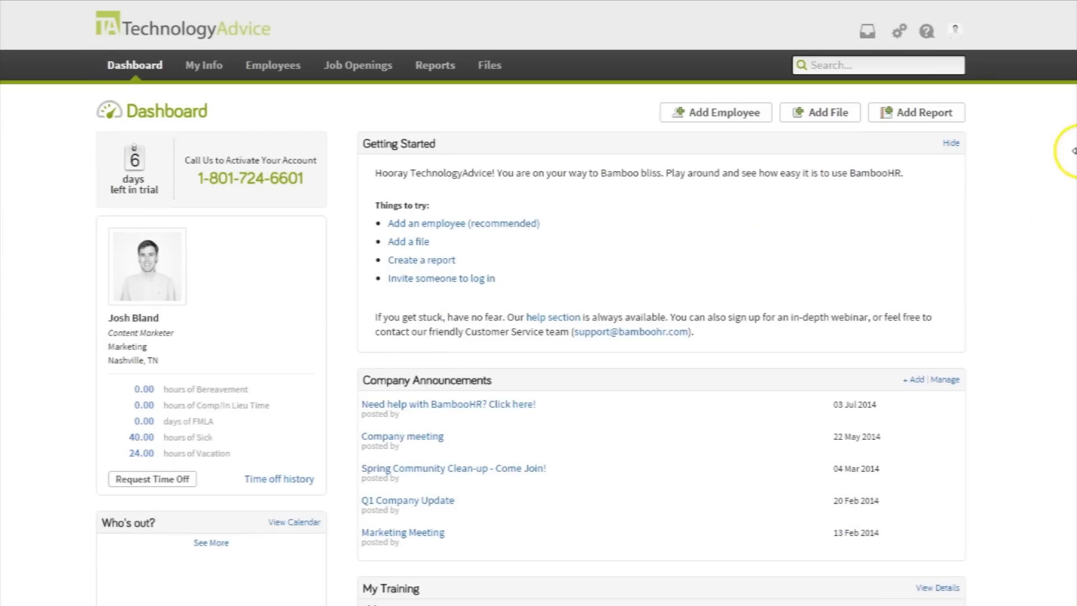
left_click_drag(1071, 151, 1074, 298)
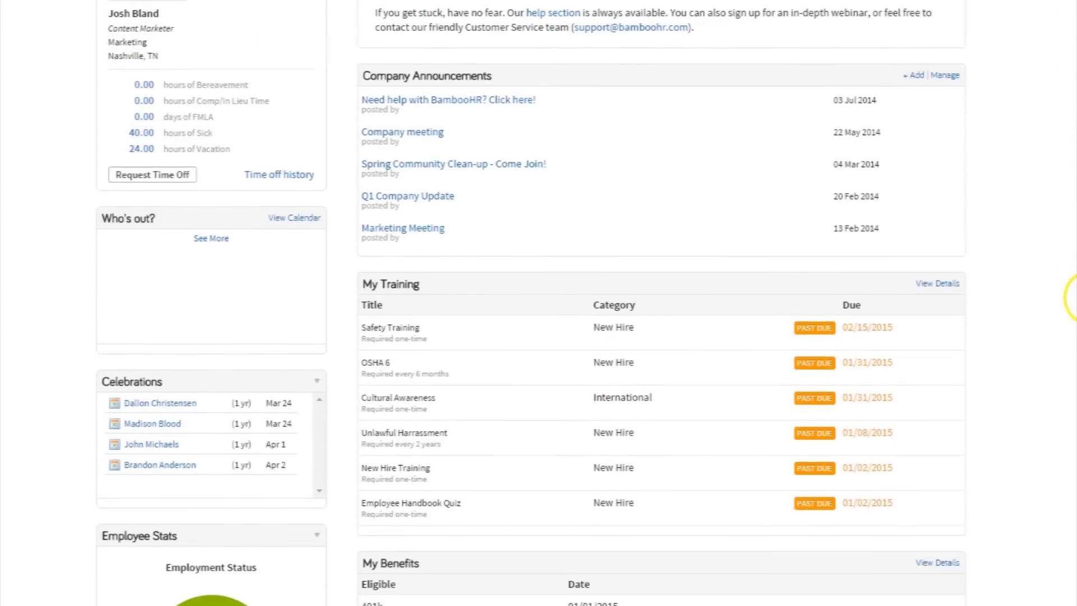
left_click(304, 217)
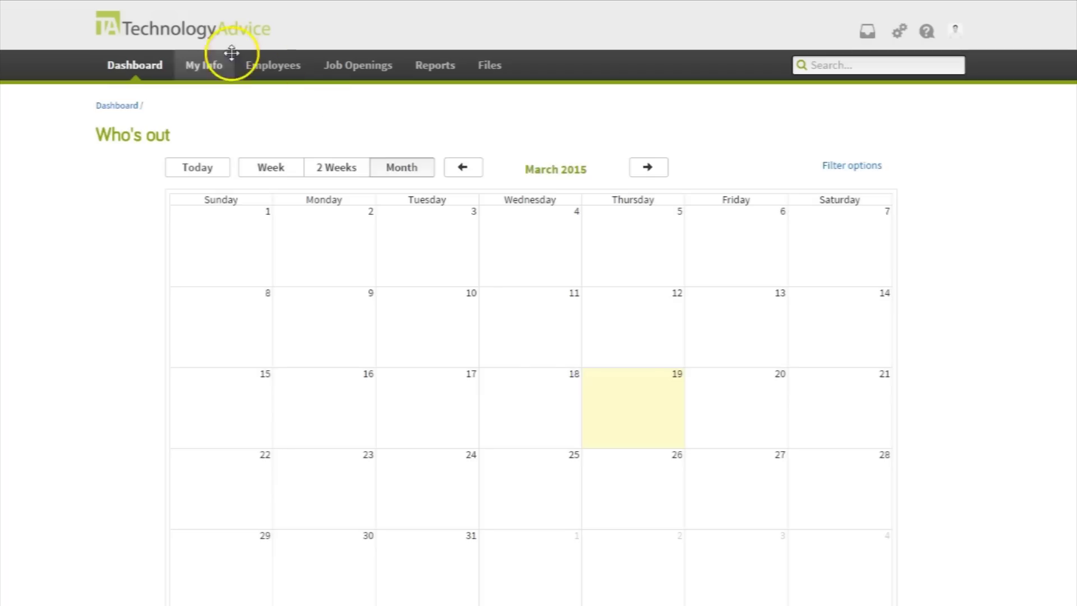
key("alt+Left")
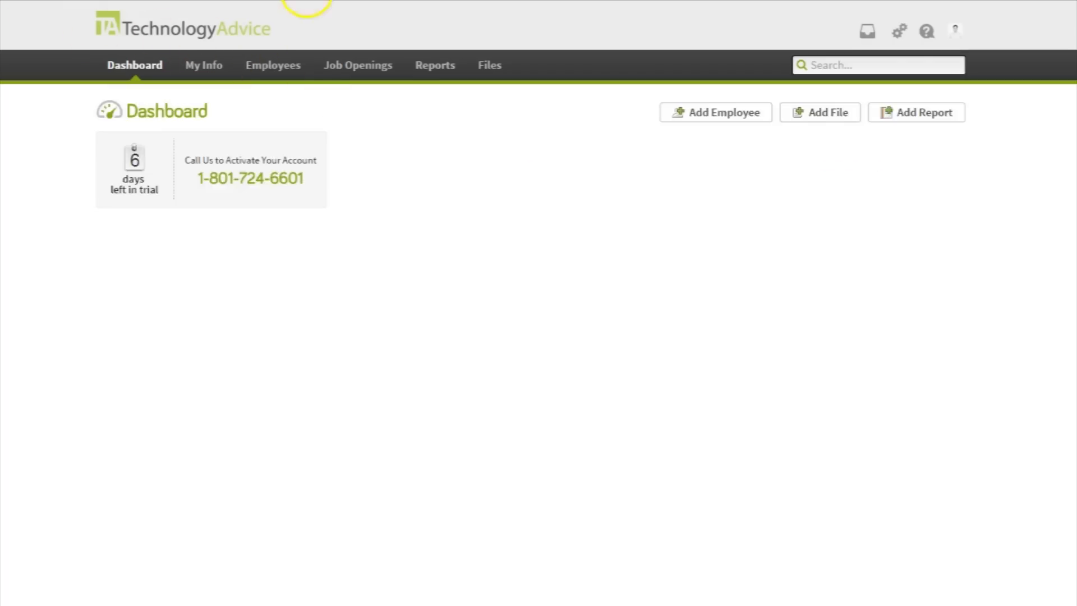
left_click_drag(1065, 149, 1070, 241)
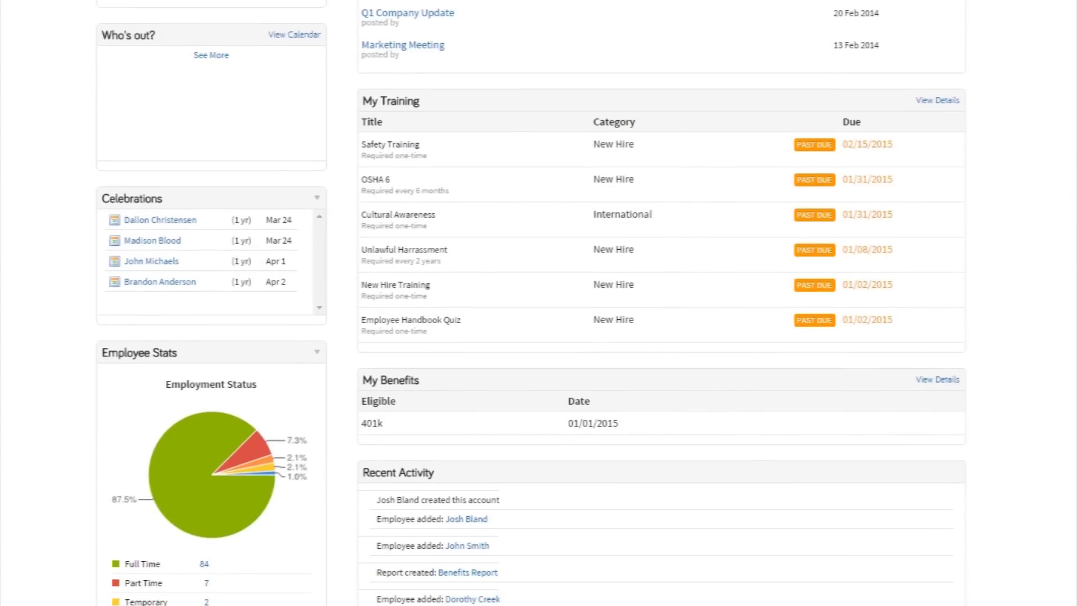
mouse_move(1073, 281)
left_mouse_down()
mouse_move(1065, 465)
mouse_move(1073, 118)
left_mouse_up()
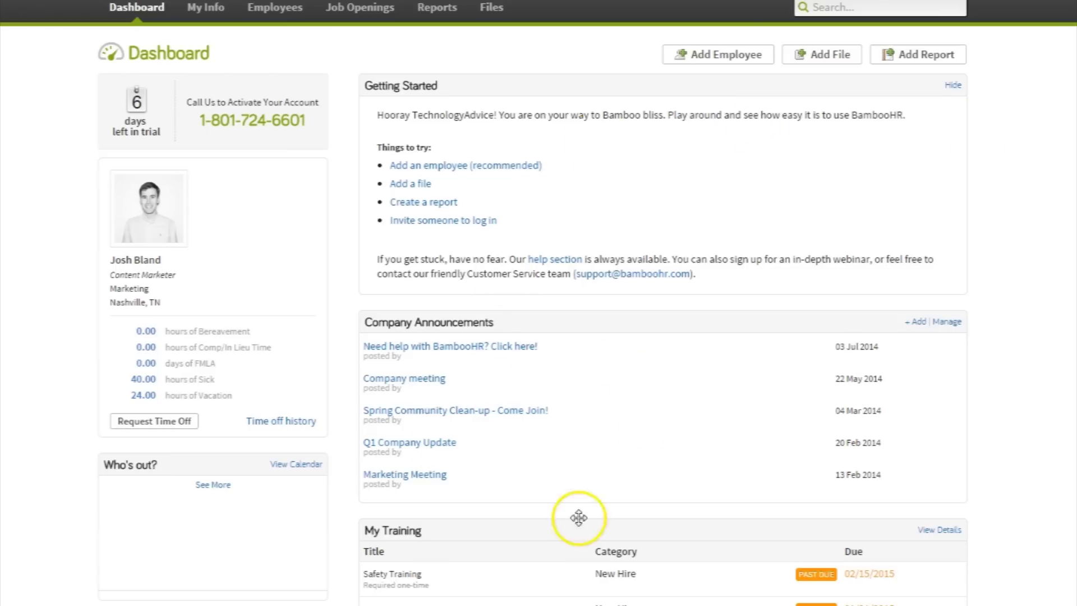
scroll(769, 401, "down", 5)
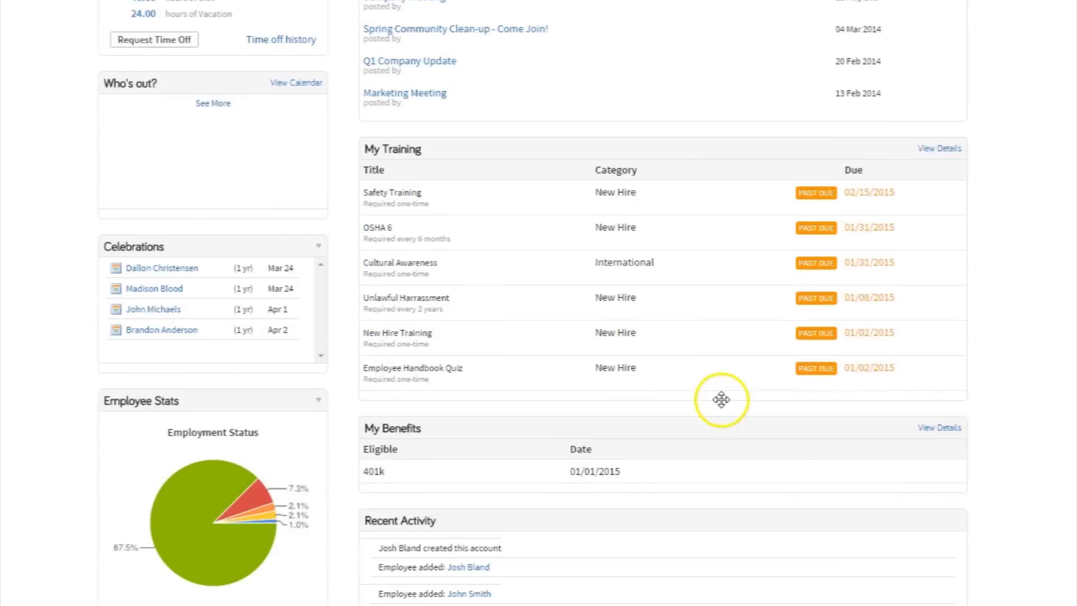
scroll(722, 396, "down", 1)
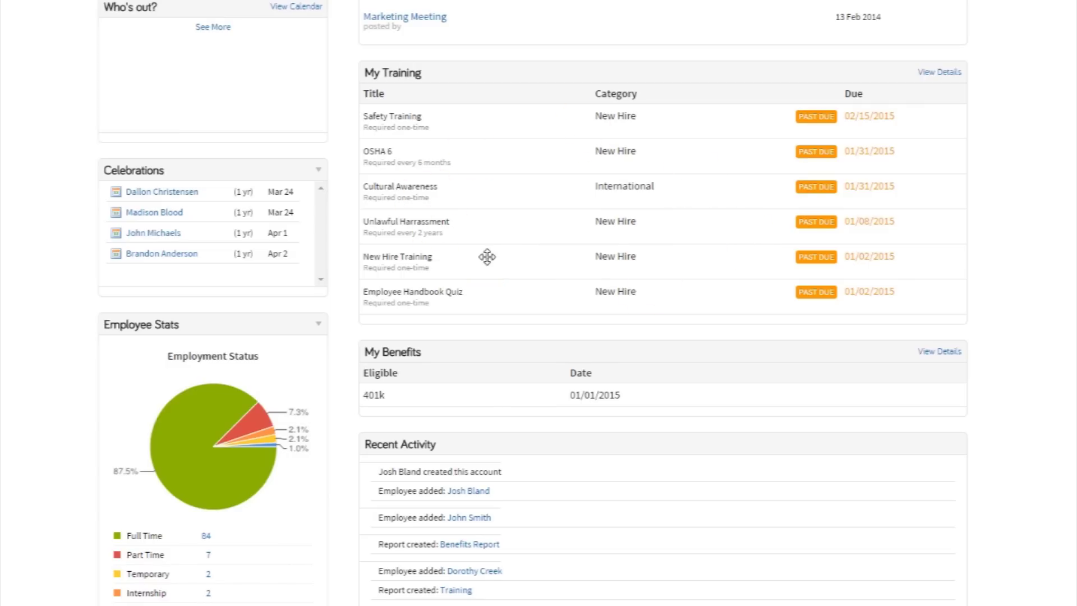
scroll(487, 256, "down", 2)
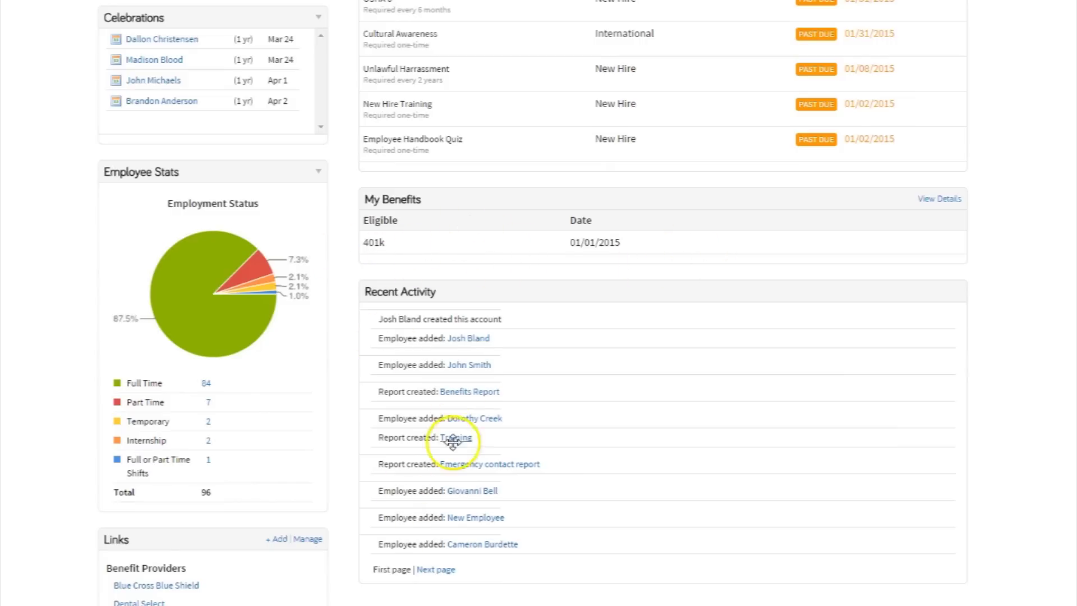
scroll(472, 392, "up", 2)
scroll(450, 378, "up", 6)
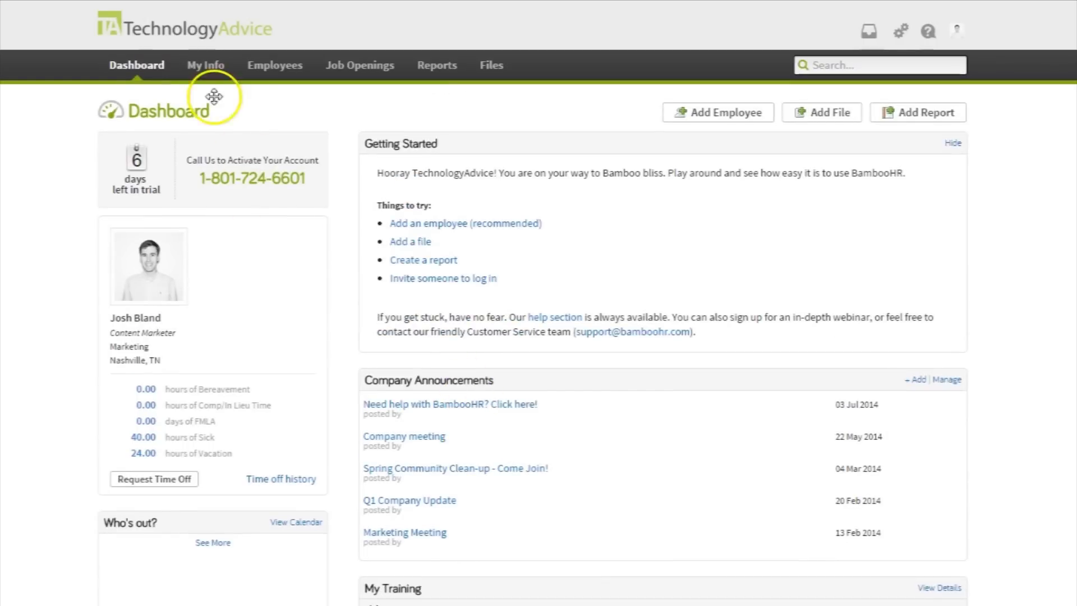
- Bring up your own employee profile and review its Personal, Job, Time Off and Emergency details
left_click(206, 66)
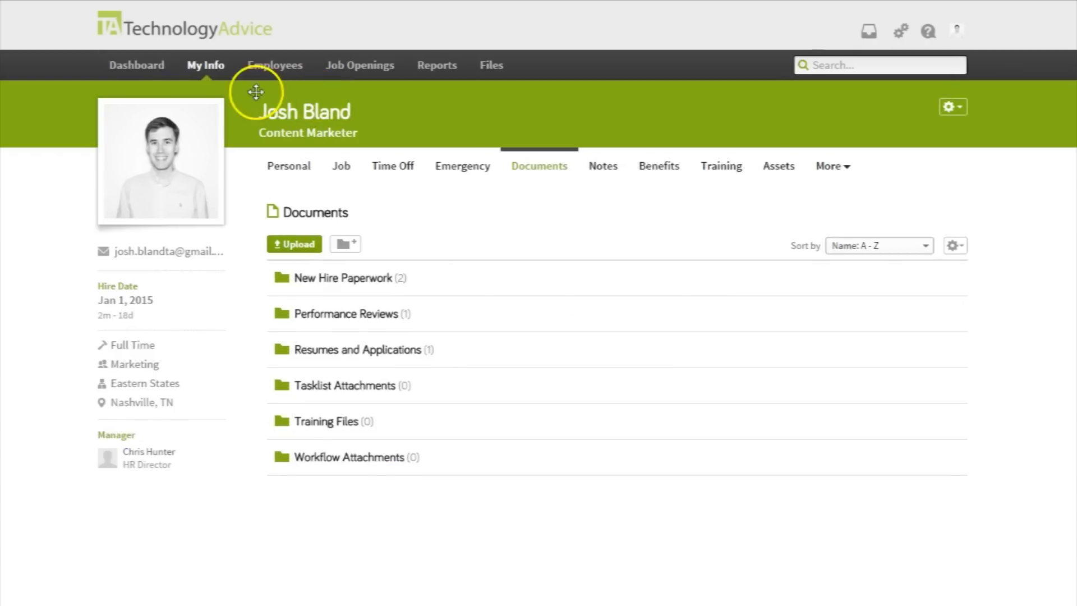
left_click(137, 65)
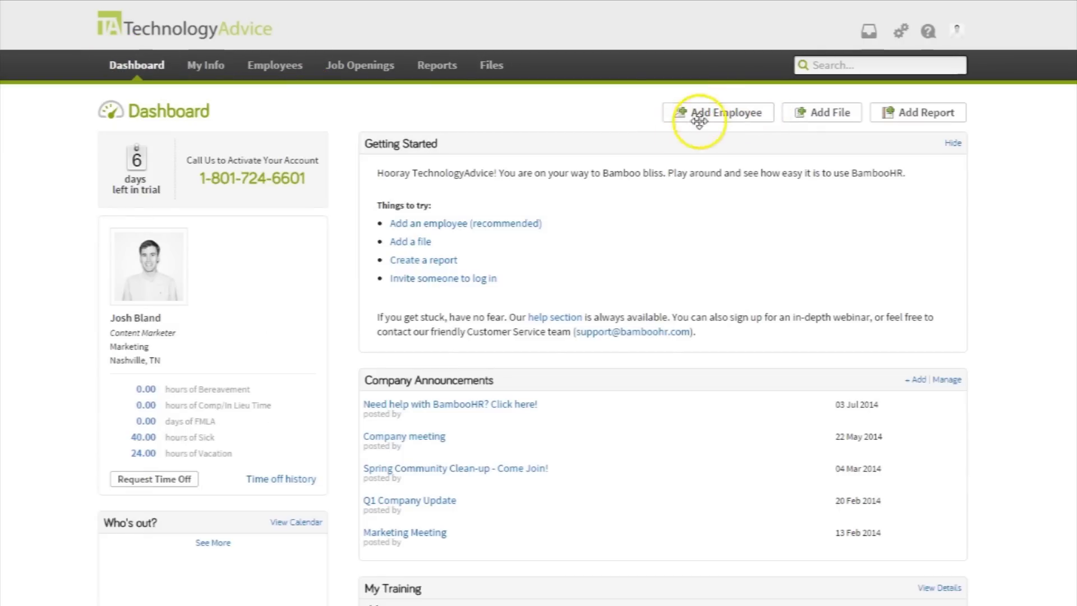
left_click(729, 114)
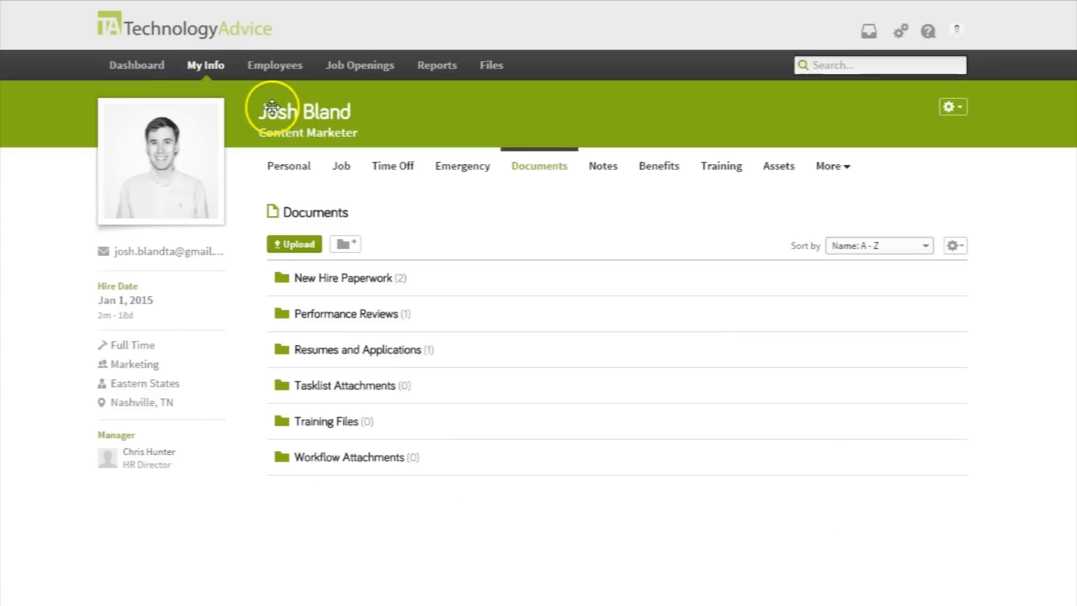
left_click(279, 174)
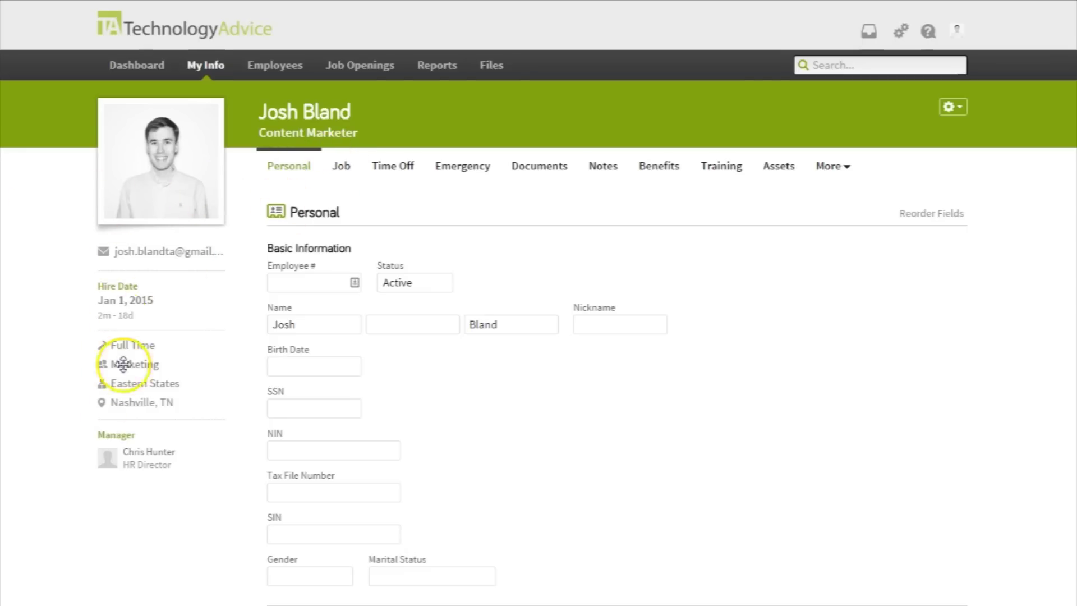
left_click(342, 167)
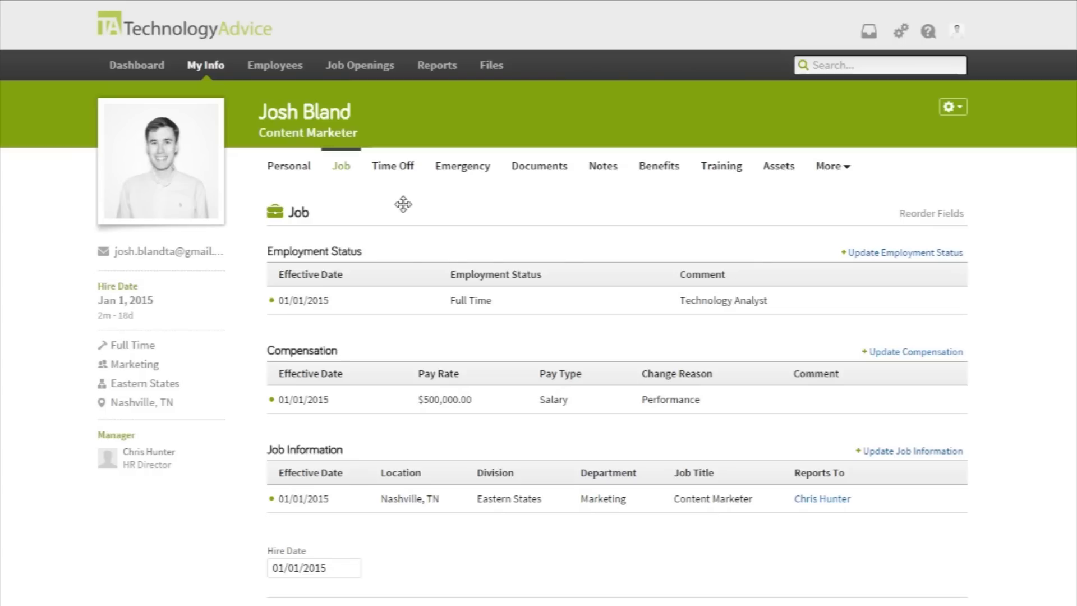
left_click(393, 166)
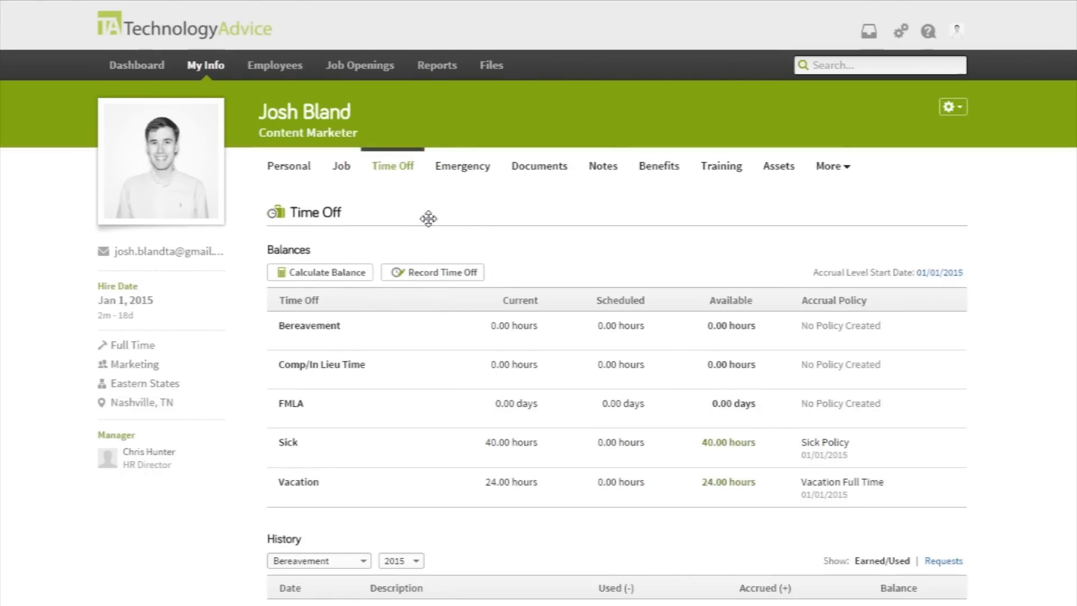
left_click(459, 165)
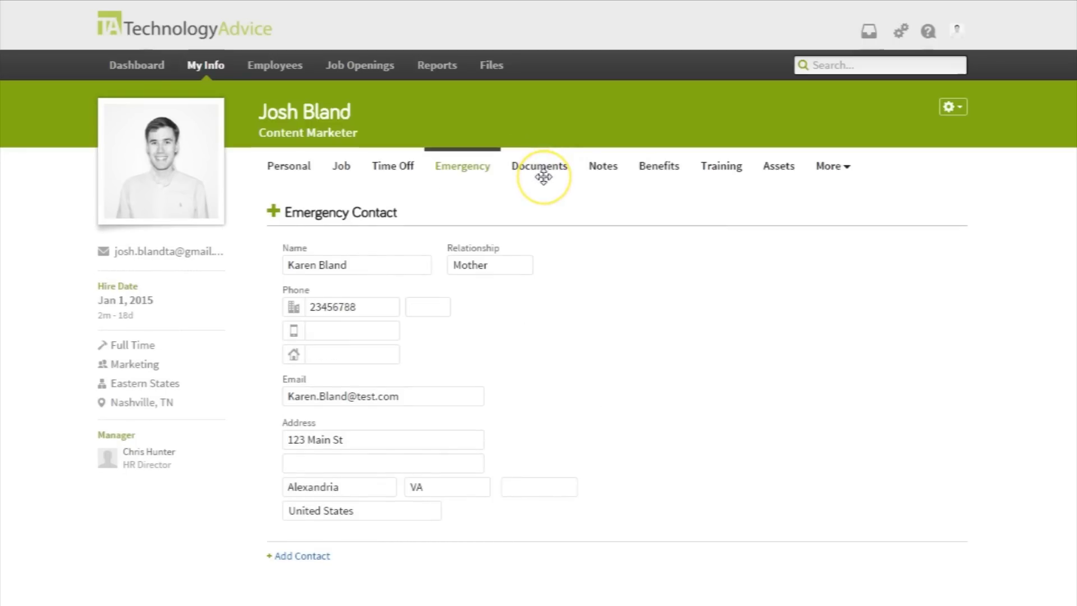
- Review the profile's Documents, Notes, Benefits and Training records
left_click(544, 174)
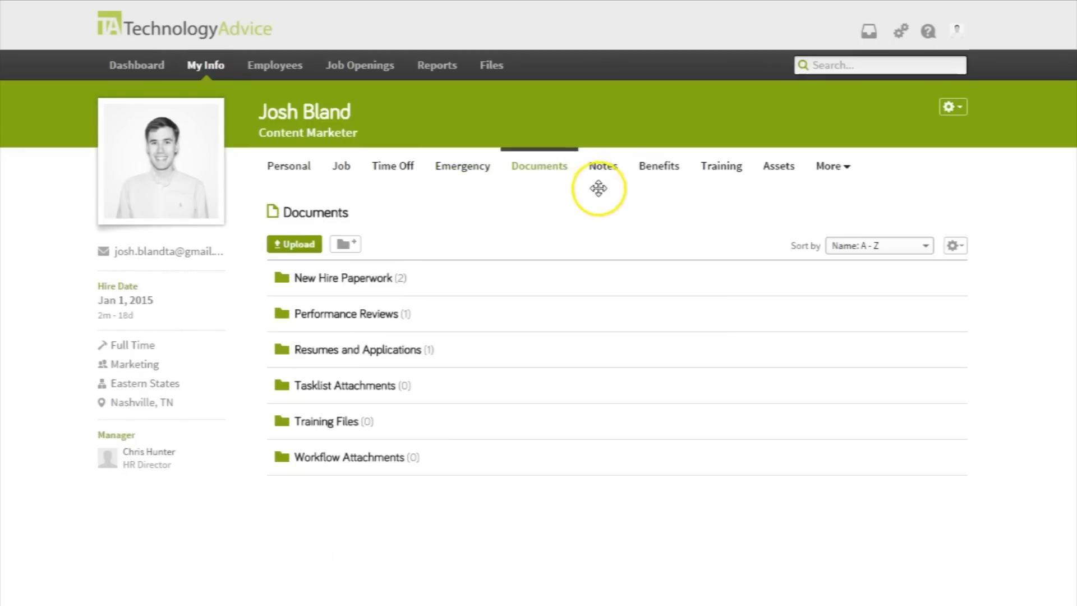
left_click(604, 169)
left_click(667, 169)
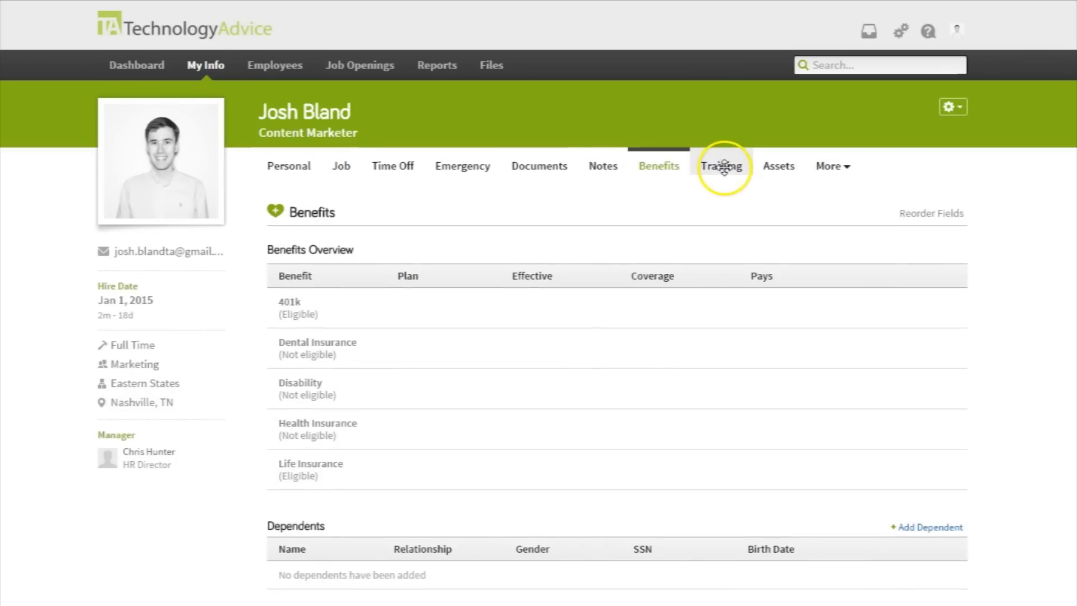
left_click(724, 167)
left_click(829, 166)
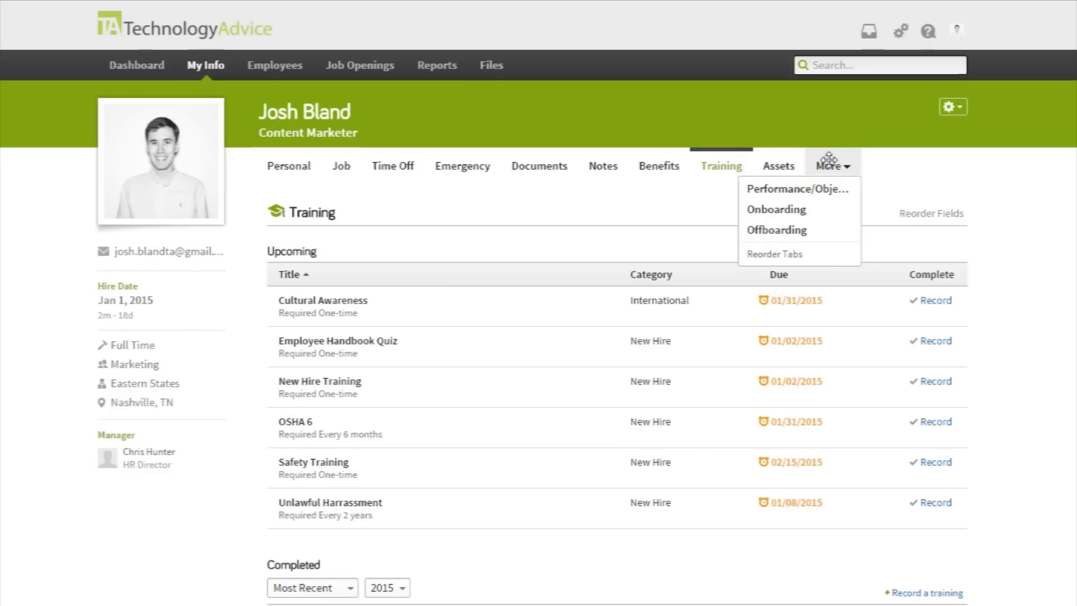
- Show the employee directory as an org chart four levels deep, zoomed out to fit the whole tree
left_click(283, 57)
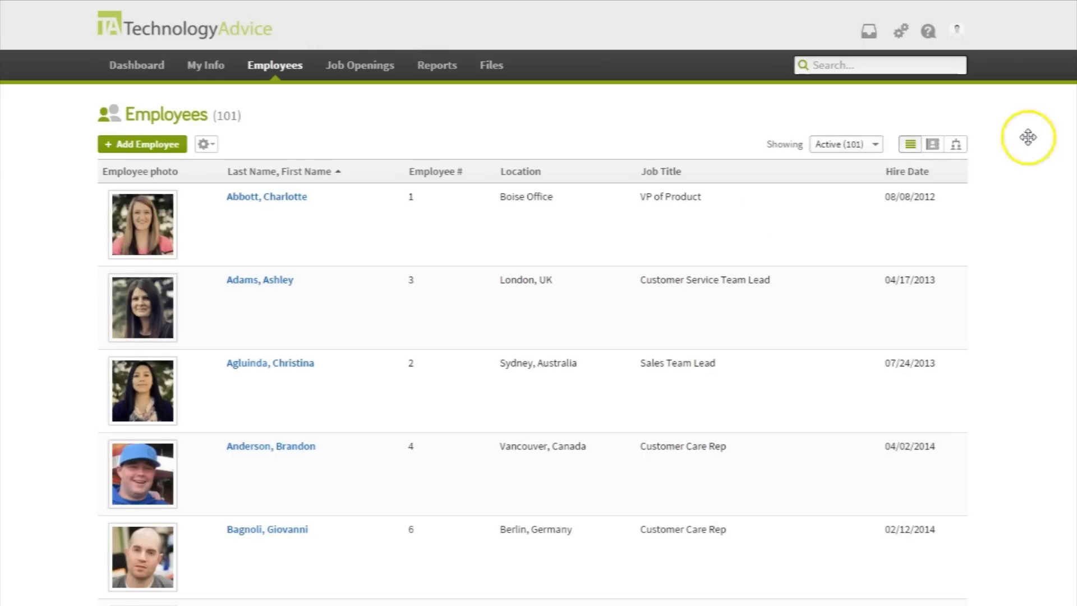
left_click(955, 146)
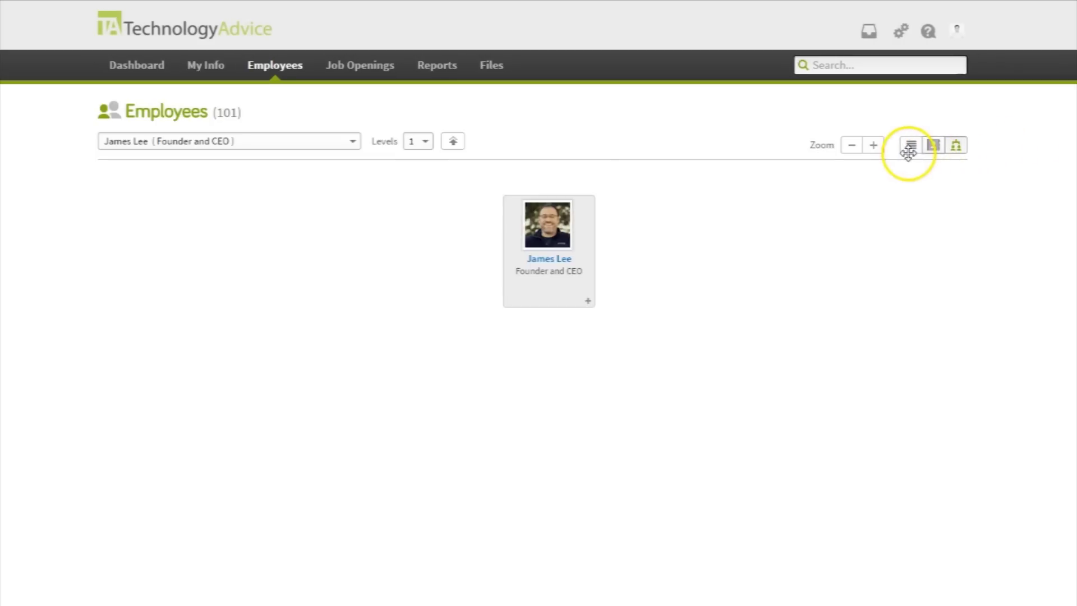
left_click(417, 142)
left_click(414, 202)
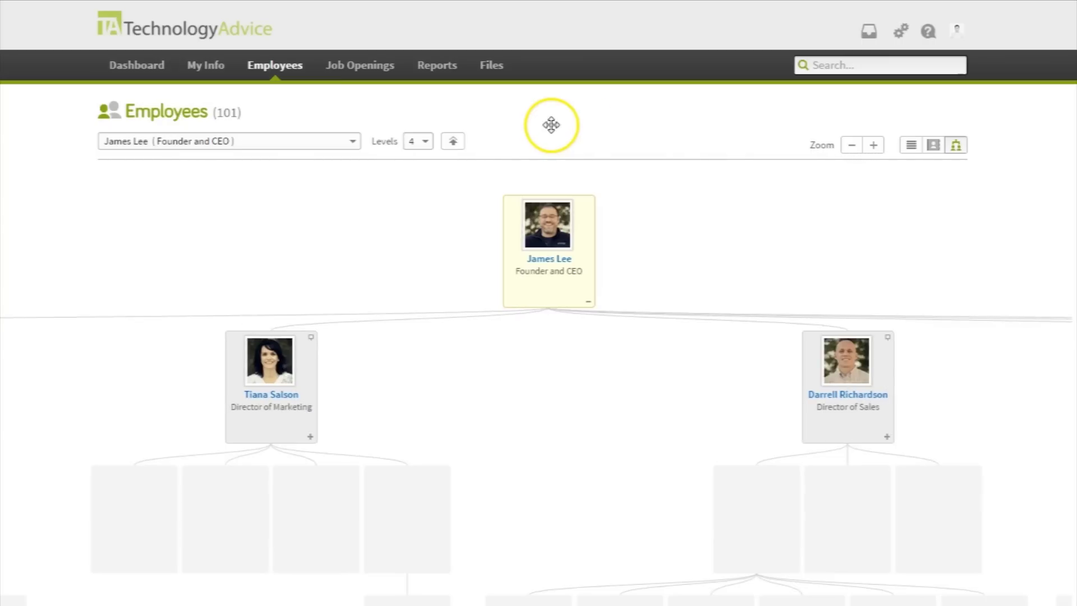
left_click(849, 146)
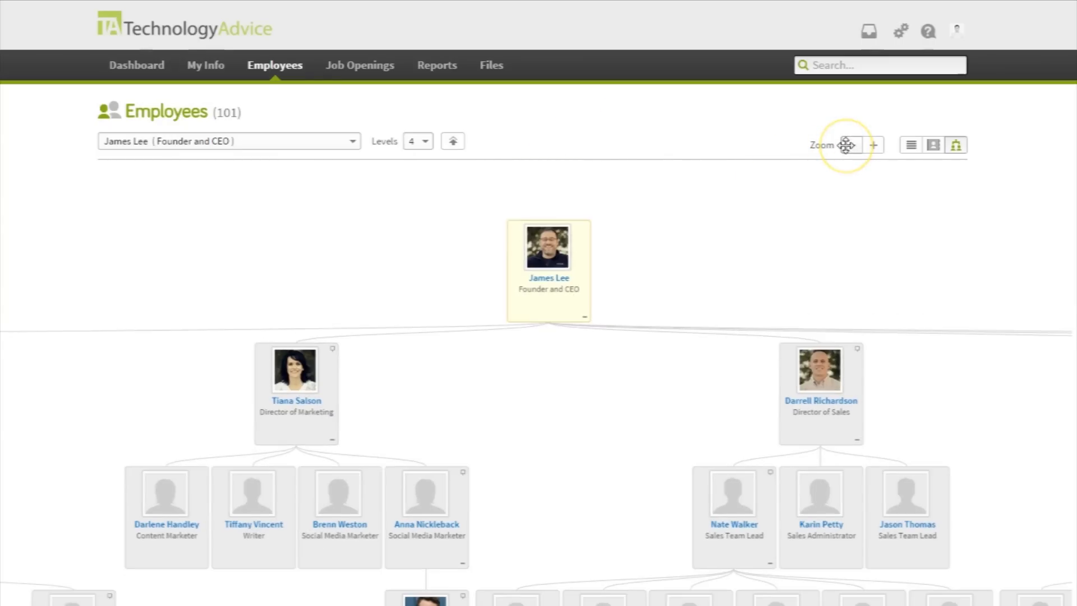
left_click(848, 145)
scroll(1073, 134, "down", 1)
scroll(1017, 92, "down", 1)
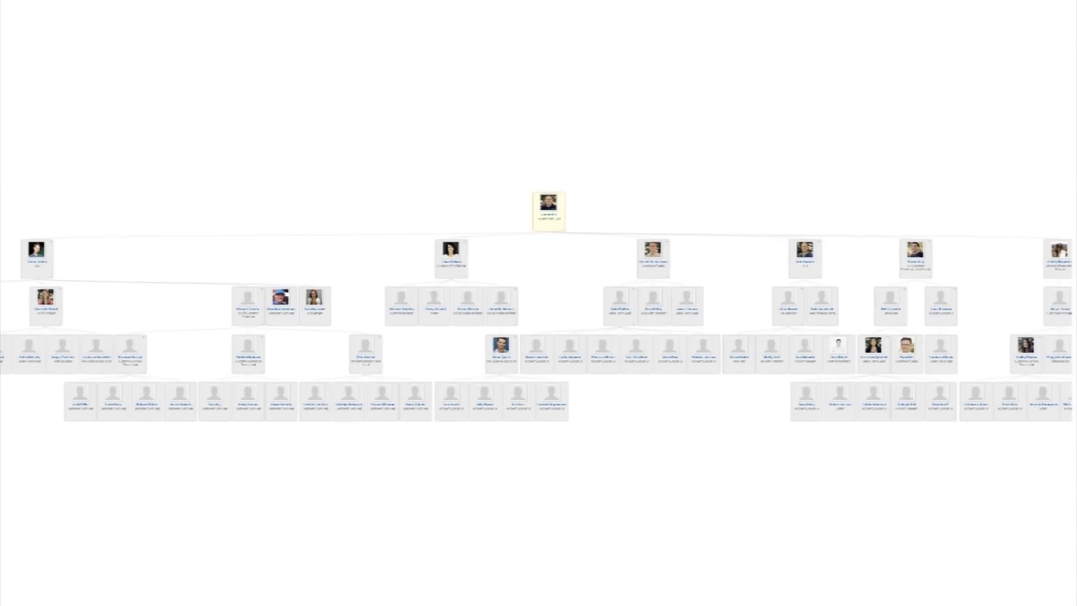
scroll(1017, 92, "up", 1)
scroll(1016, 92, "up", 2)
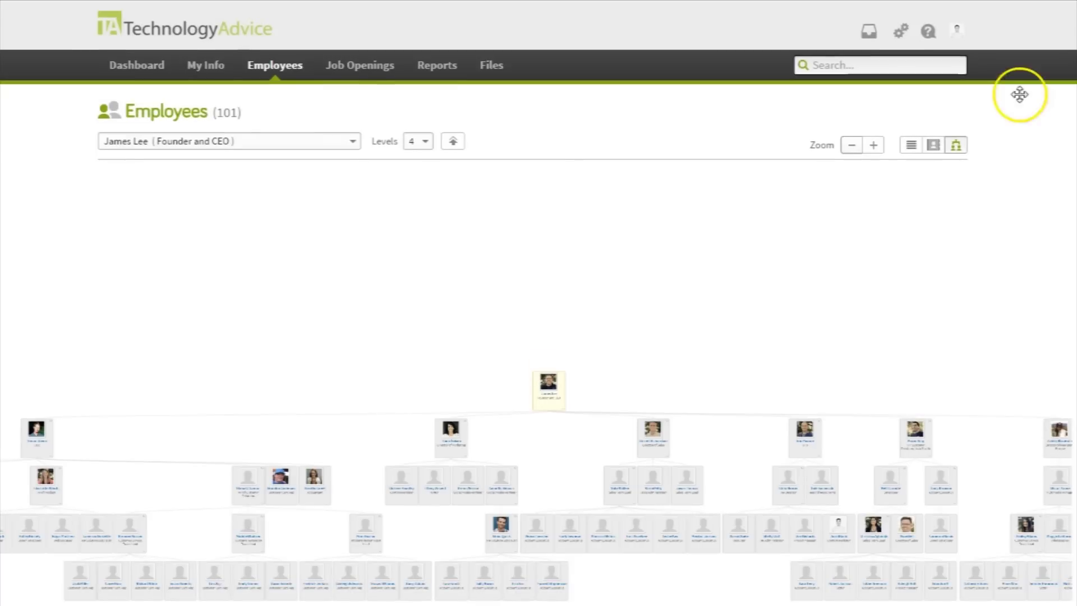
- Open the Accountant job opening, select its shareable link, and expand the full job description
left_click(356, 62)
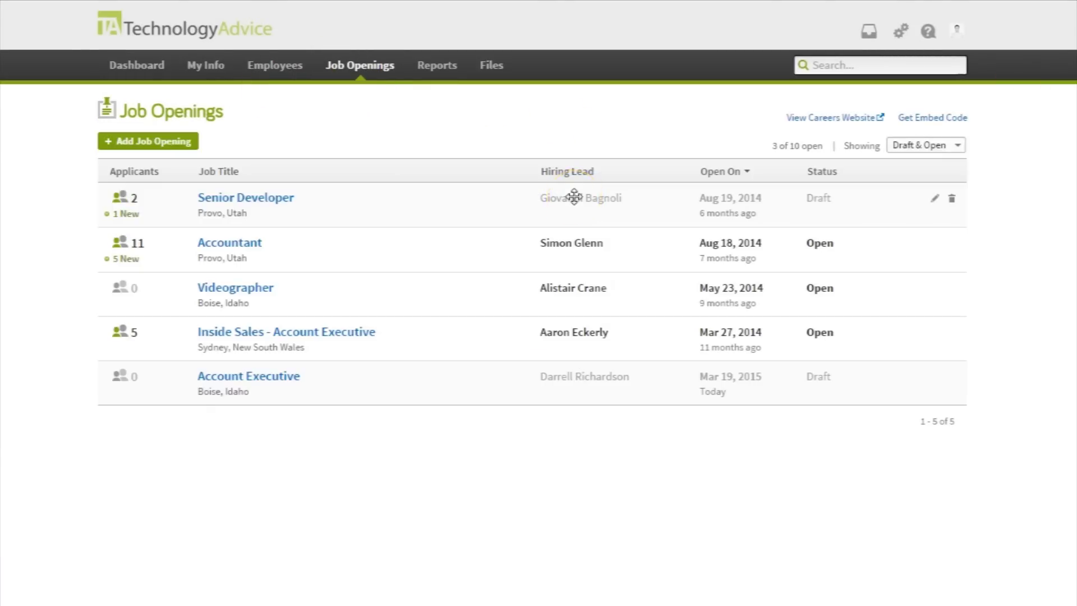
left_click(240, 242)
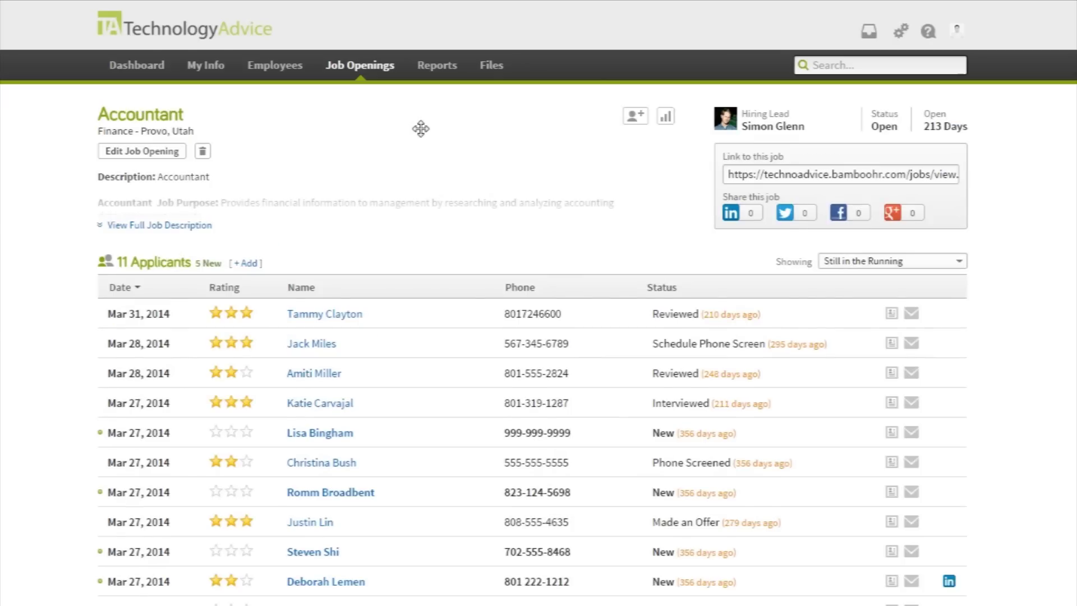
left_click(839, 171)
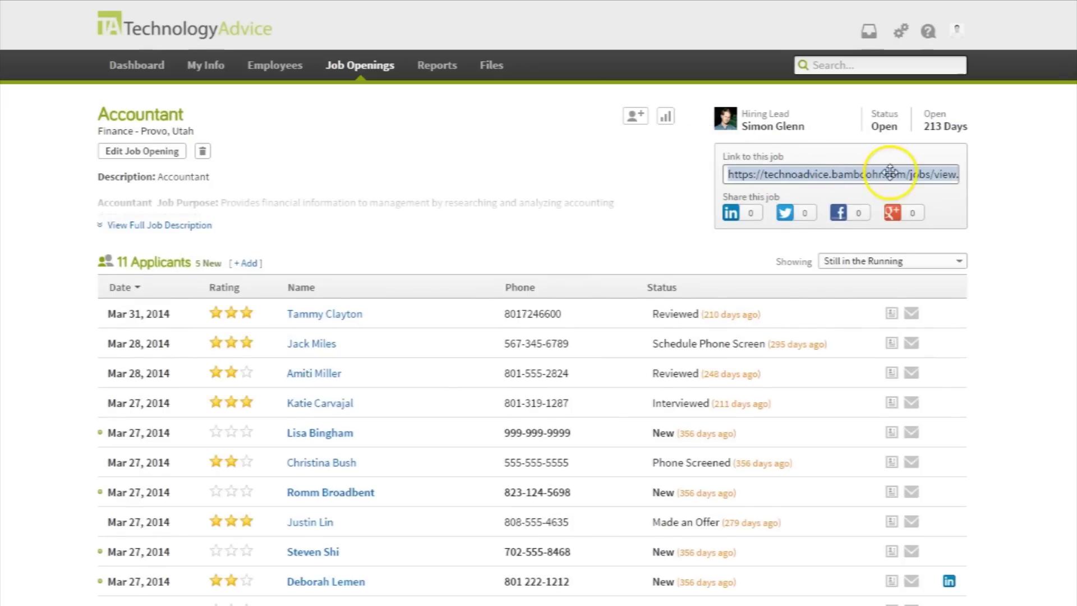
left_click(634, 180)
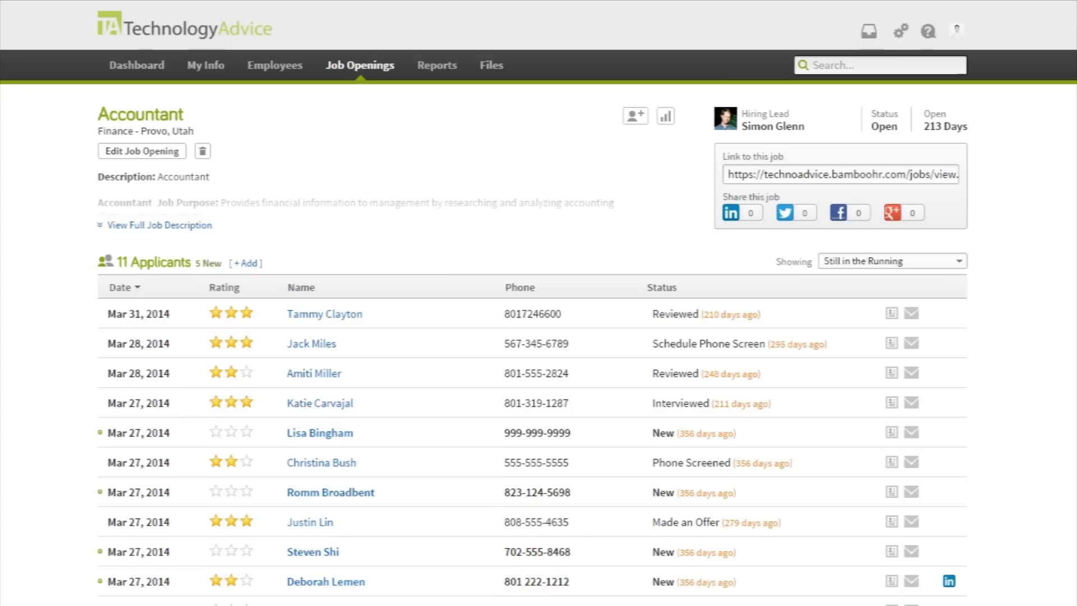
left_click(164, 225)
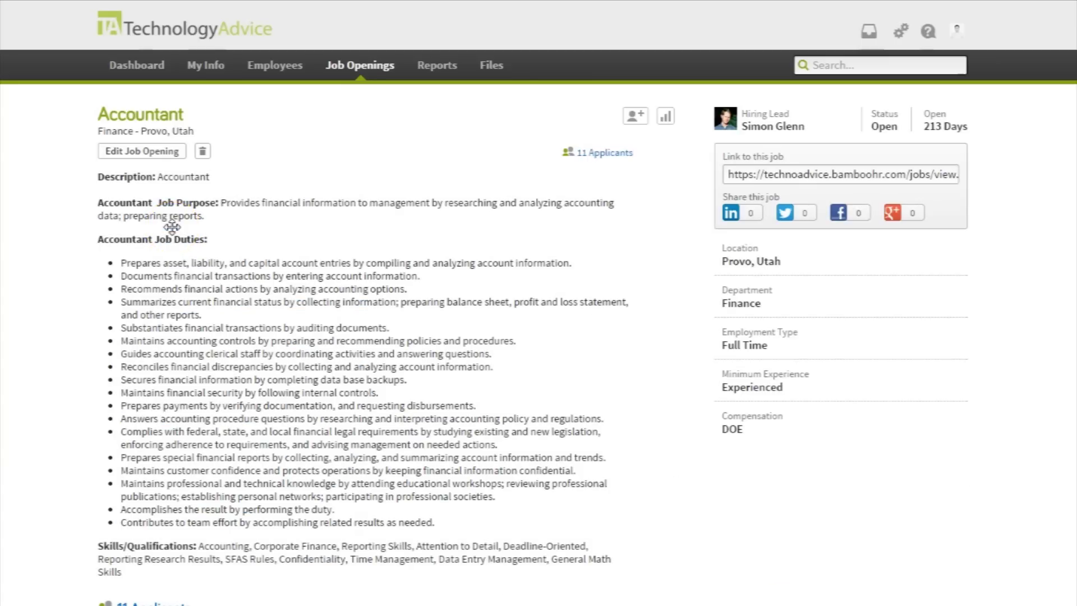
- View the Birthdays report from the standard reports list and return to the list
left_click(437, 65)
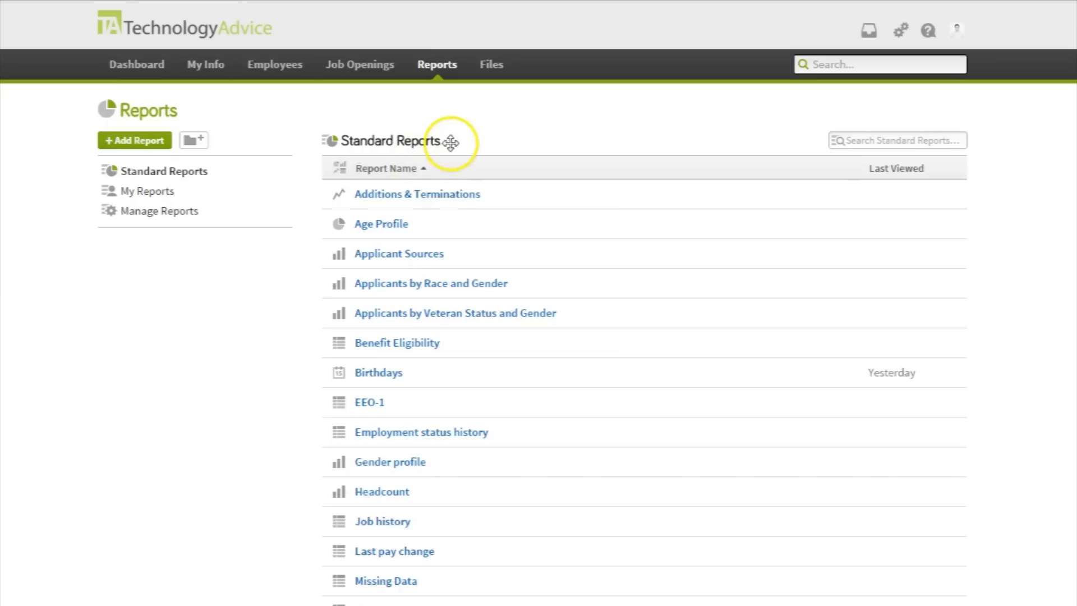
left_click(377, 372)
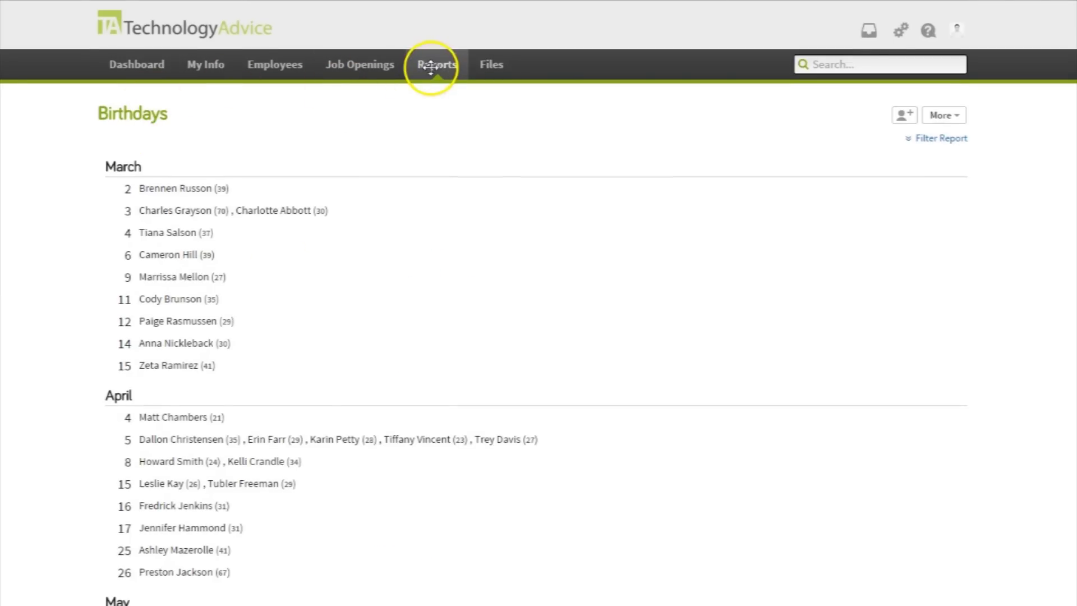
left_click(431, 68)
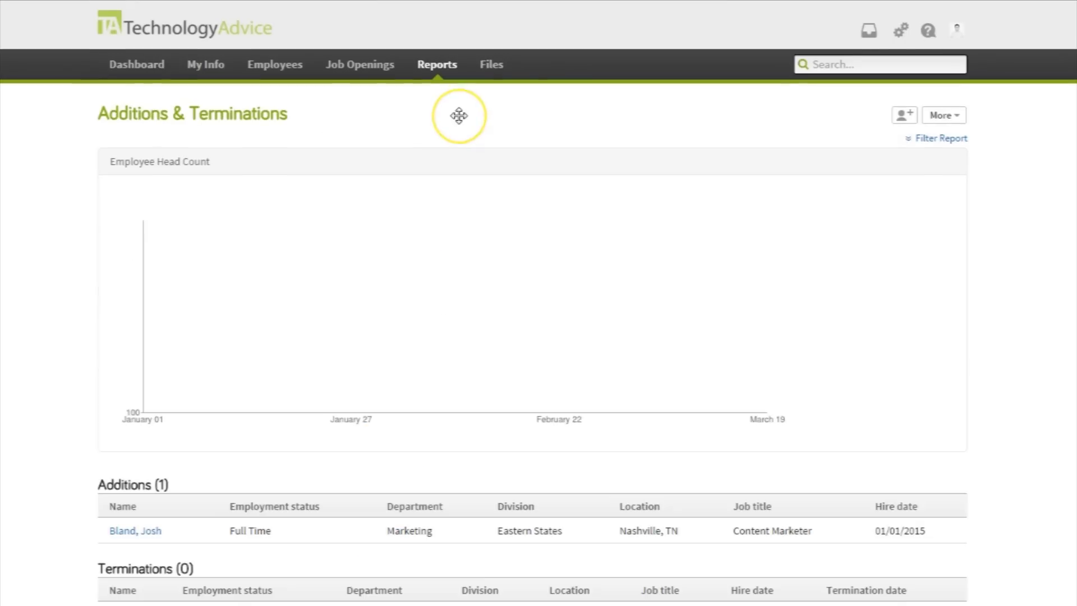
left_click(431, 64)
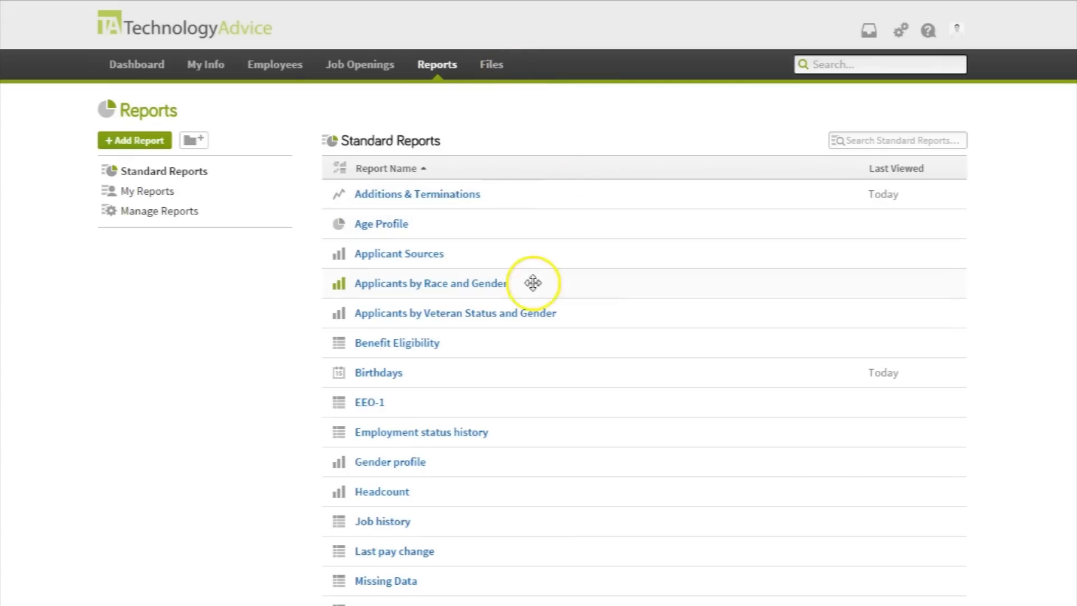
scroll(412, 511, "down", 1)
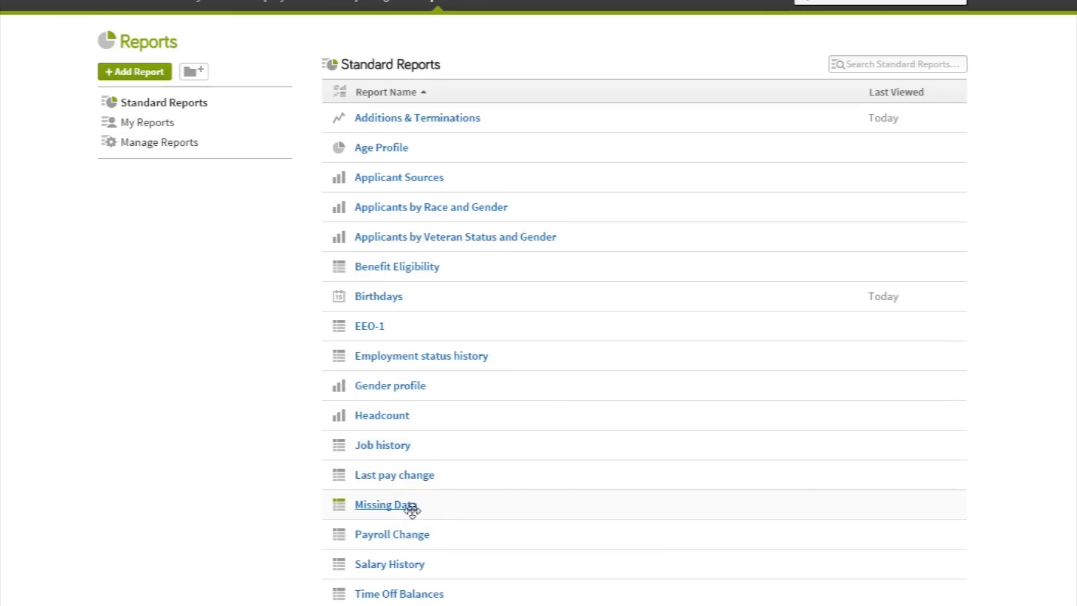
- Reopen the Birthdays report, toggle its filter options, and show its export and sharing options
left_click(382, 294)
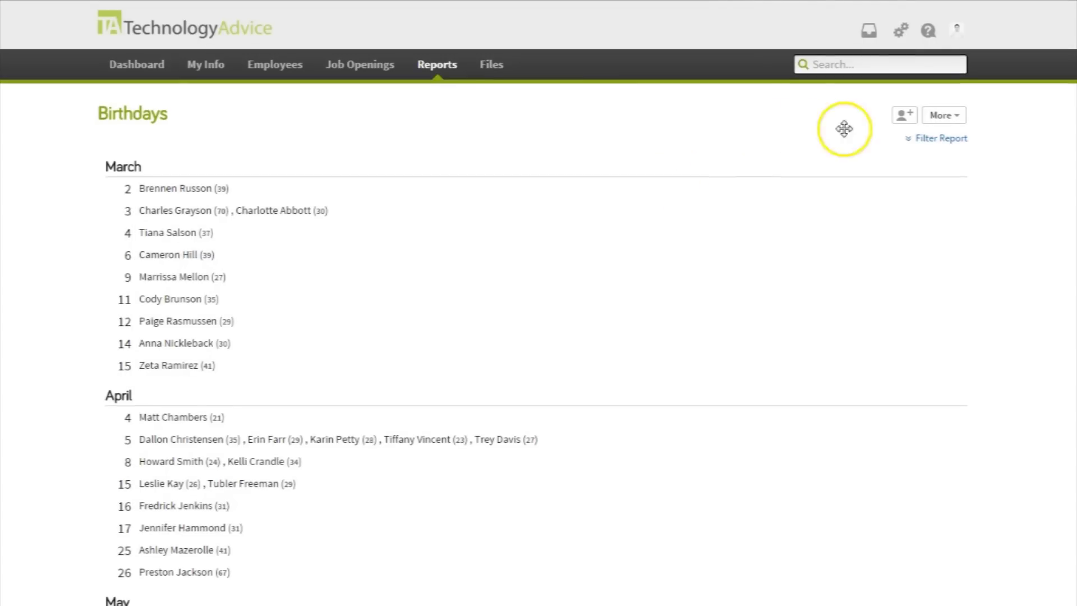
left_click(925, 139)
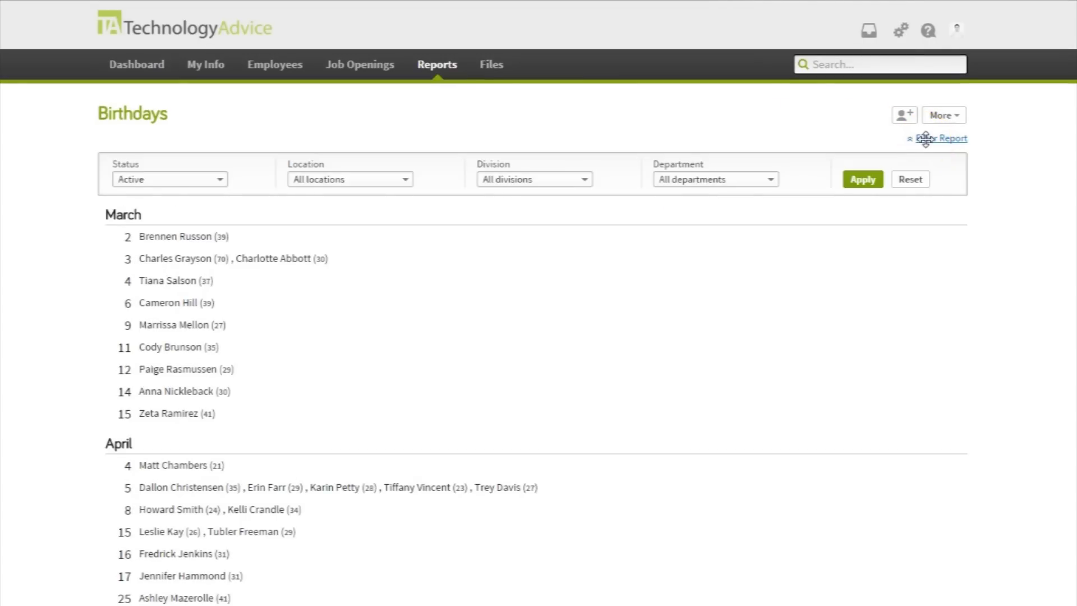
left_click(925, 140)
left_click(961, 115)
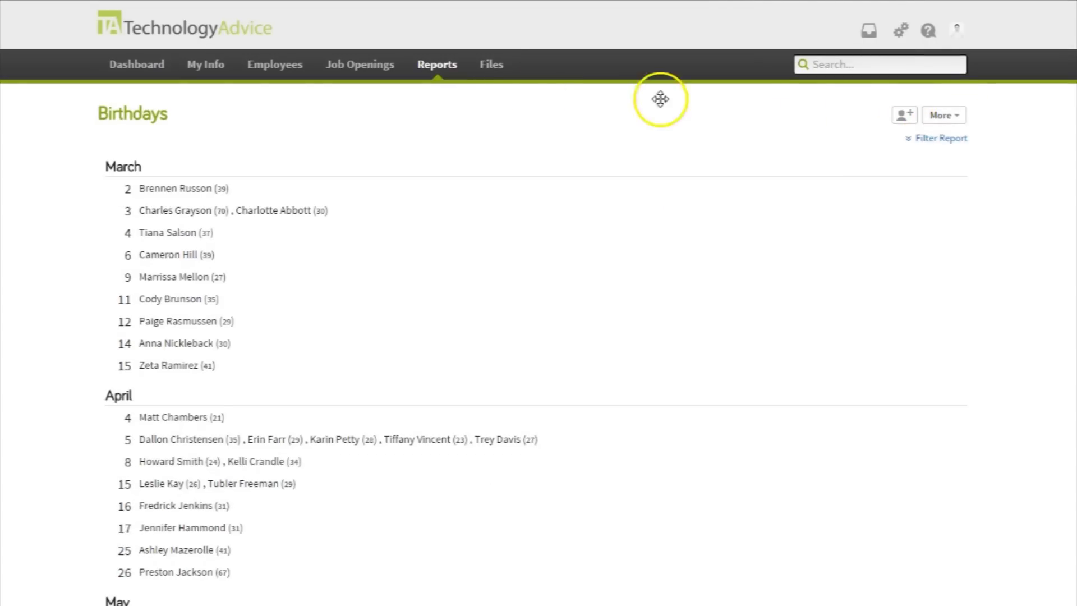
- Show the company Files area listing the four stored documents
left_click(499, 68)
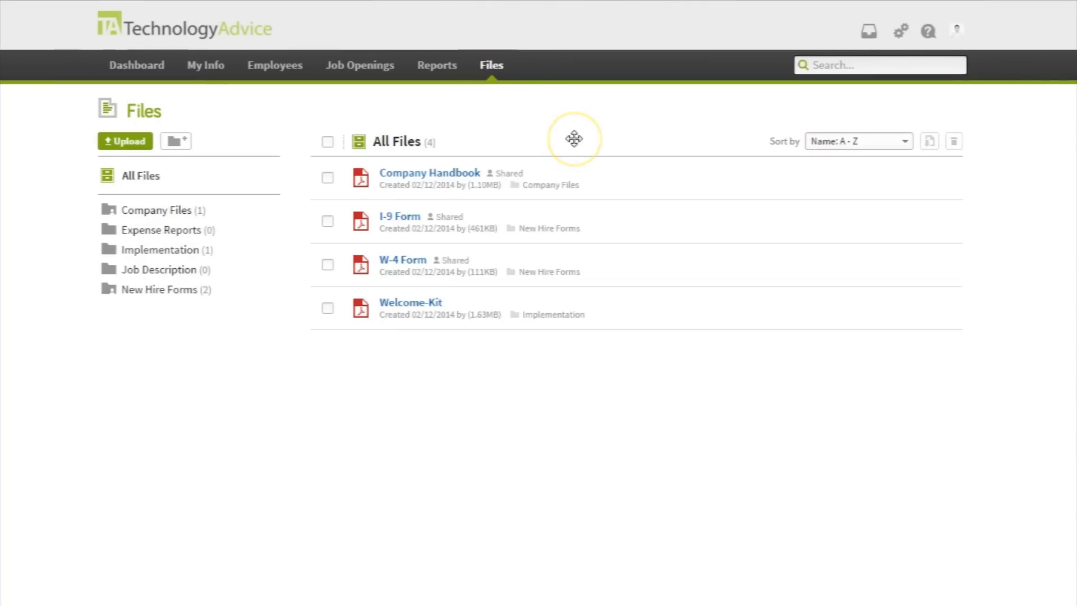